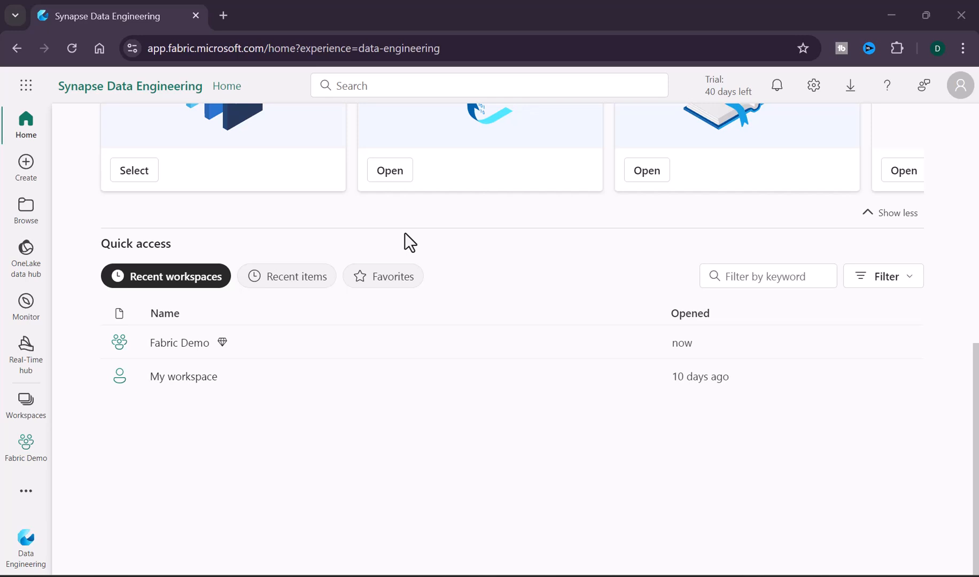
Step: Open the Fabric Demo workspace and open the Fabric_Lakehouse lakehouse in a new browser tab
left_click(179, 345)
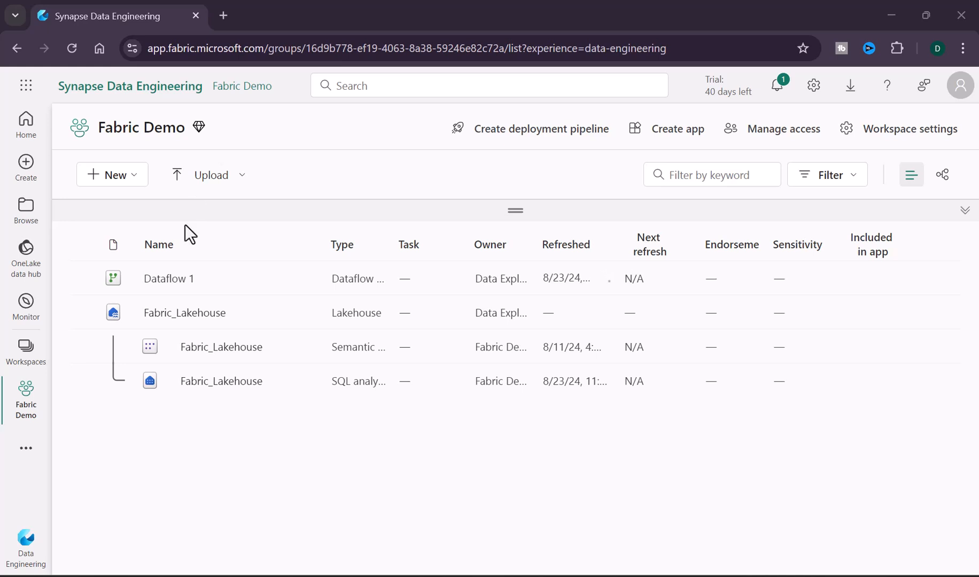
right_click(188, 312)
left_click(231, 330)
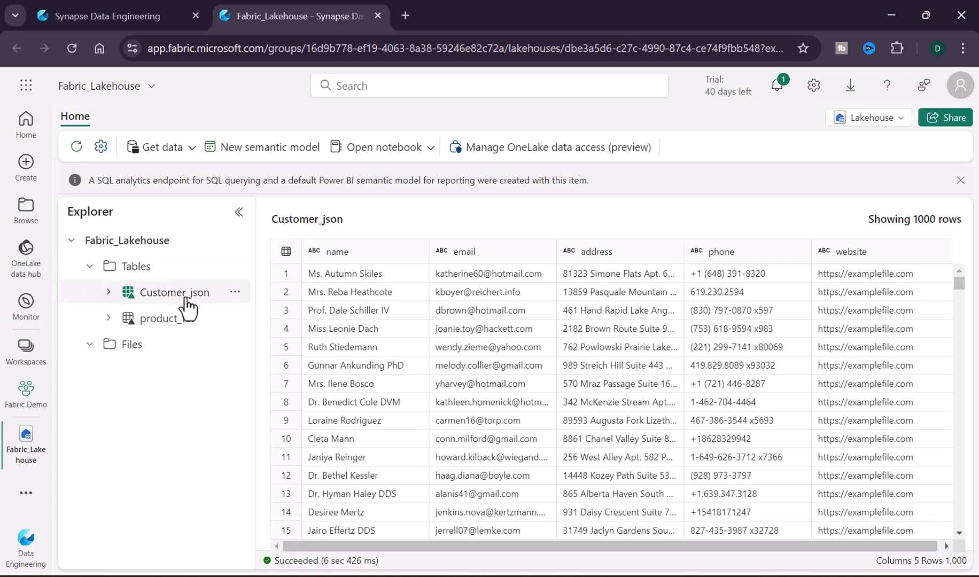
Step: Preview the product_tbl table in the lakehouse and look through its rows
left_click(183, 329)
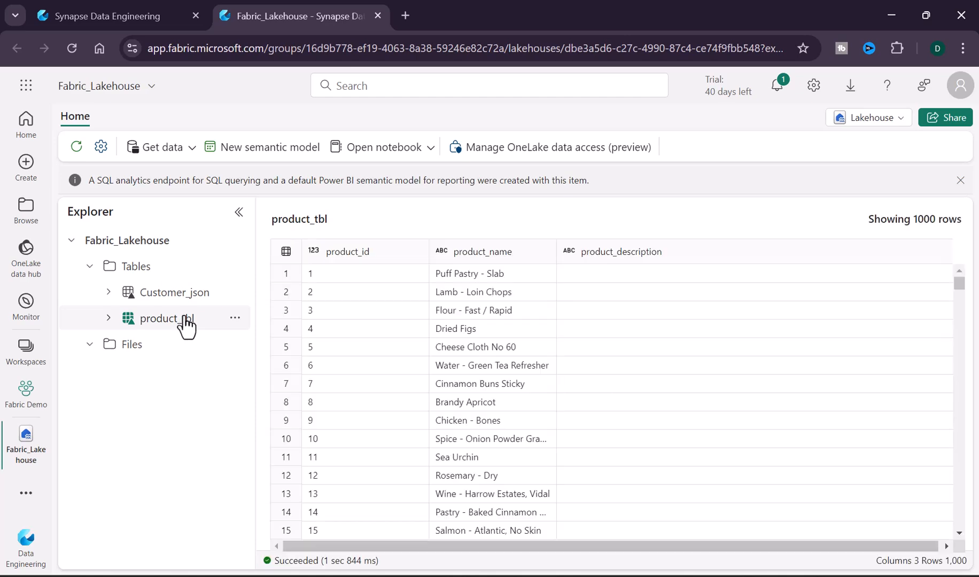
scroll(445, 307, "down", 6)
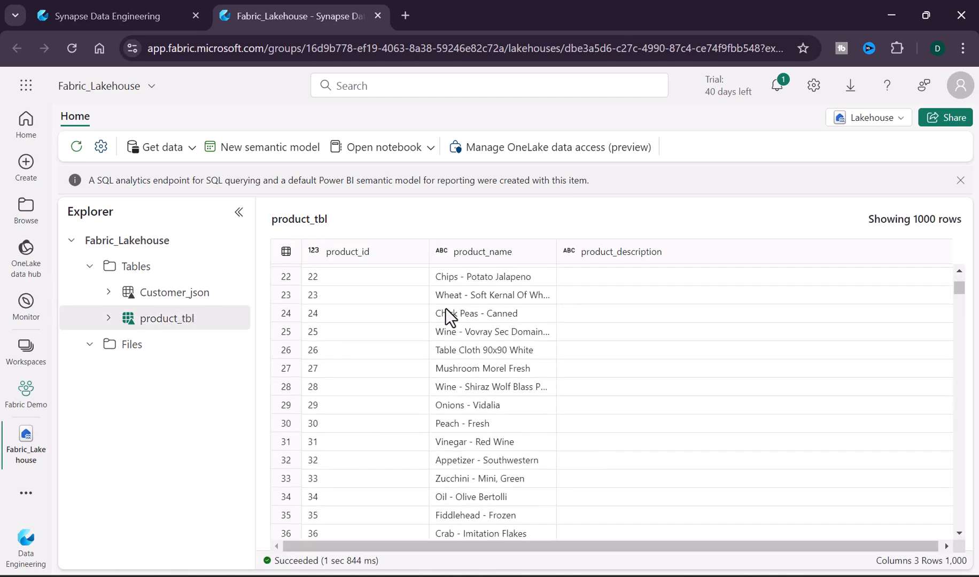
scroll(445, 308, "up", 6)
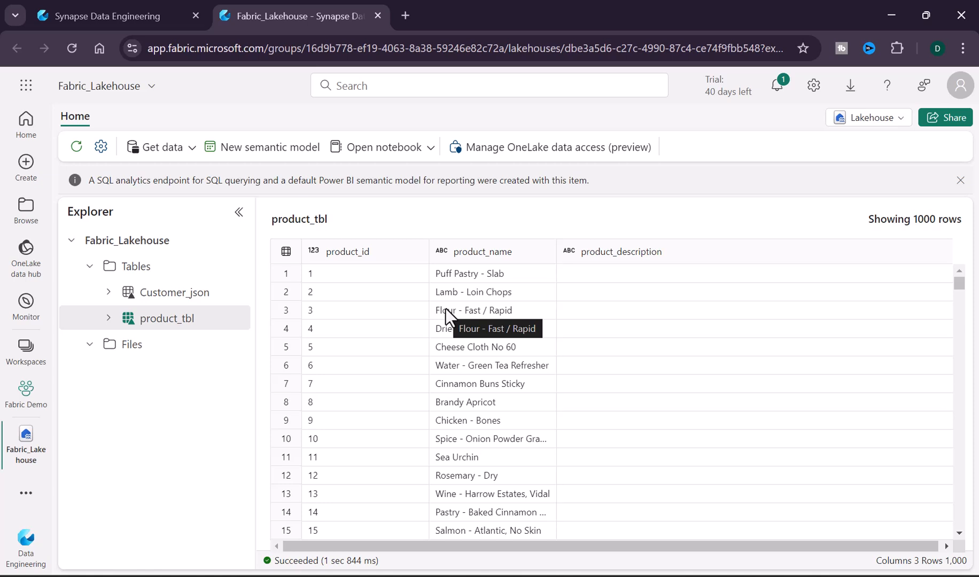
Step: Switch Fabric_Lakehouse from the lakehouse view to its SQL analytics endpoint
left_click(143, 6)
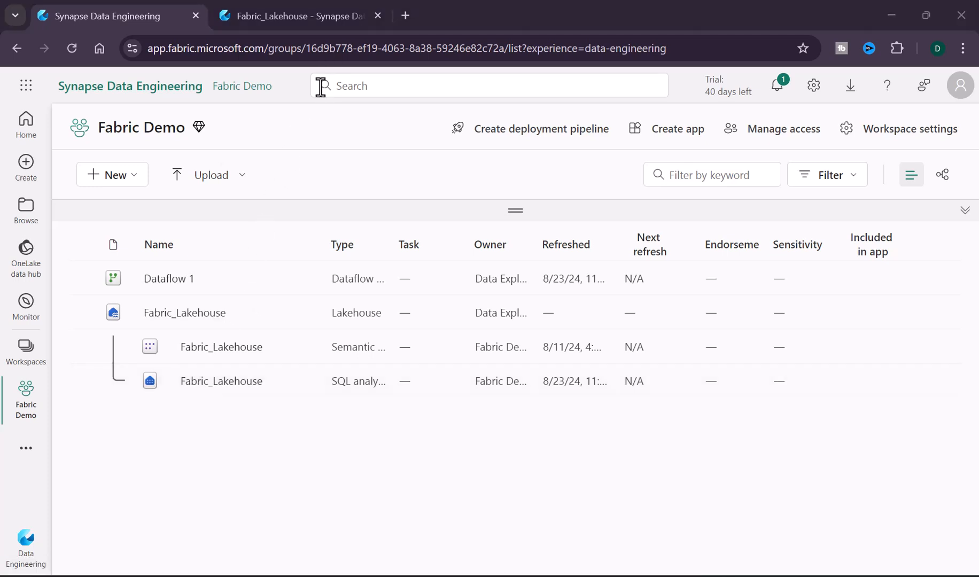
left_click(297, 18)
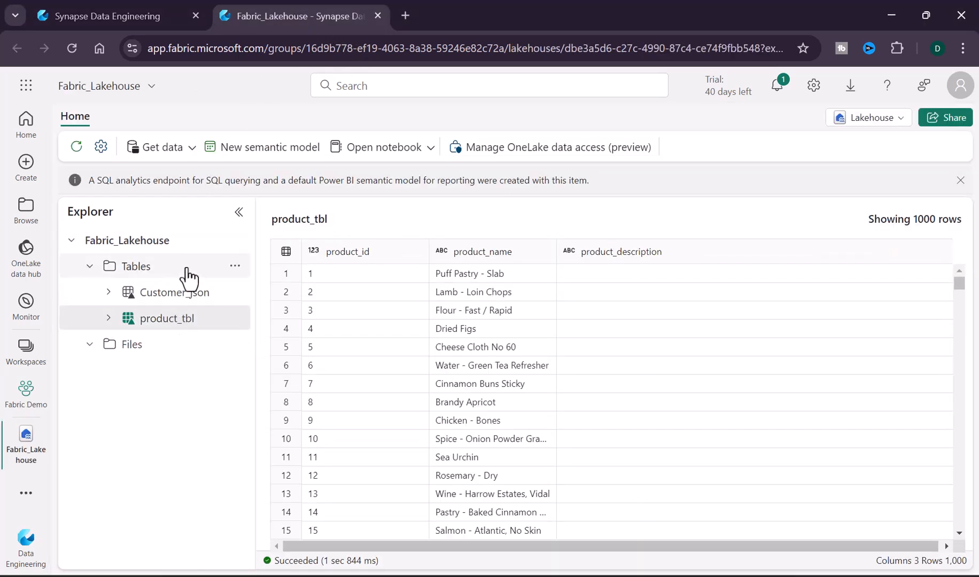
left_click(865, 128)
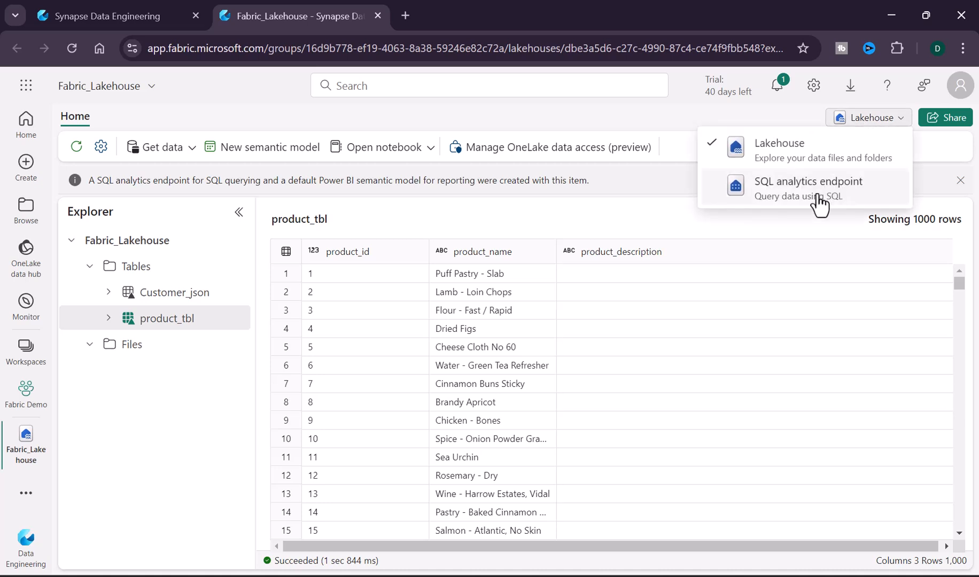
left_click(140, 15)
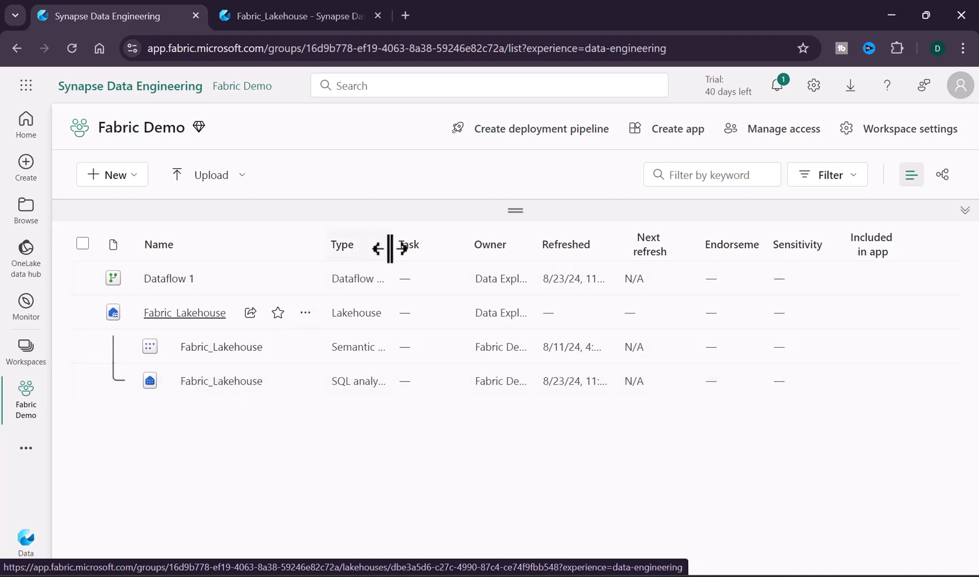
left_click_drag(389, 246, 417, 262)
left_click(251, 383)
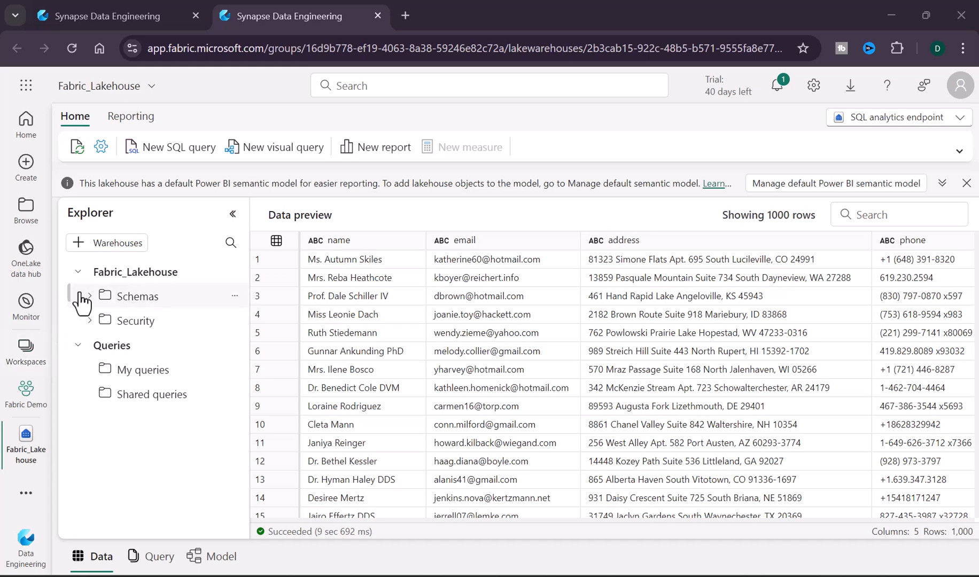
Step: Expand the dbo schema's tables in the SQL analytics endpoint and preview the data in them
left_click(91, 297)
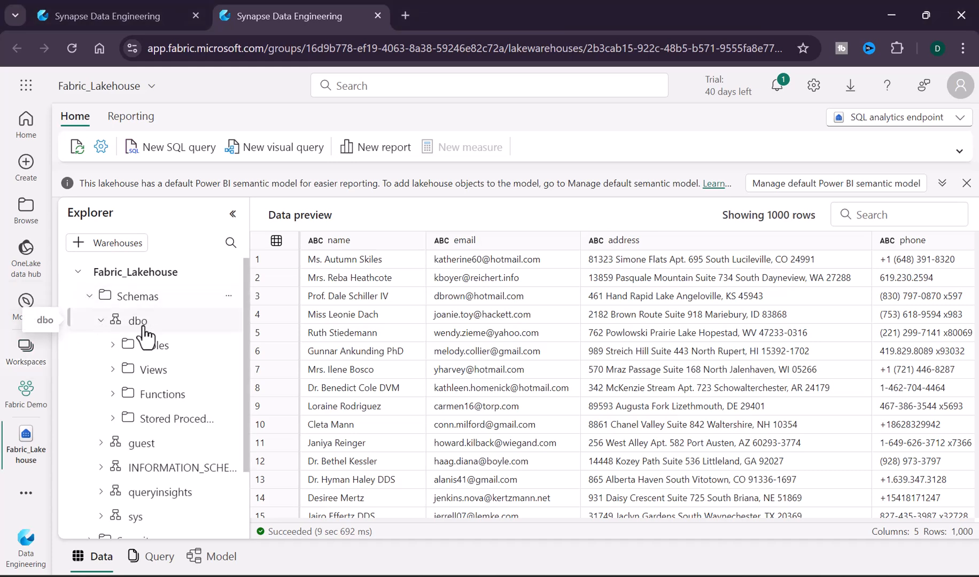
scroll(110, 337, "down", 1)
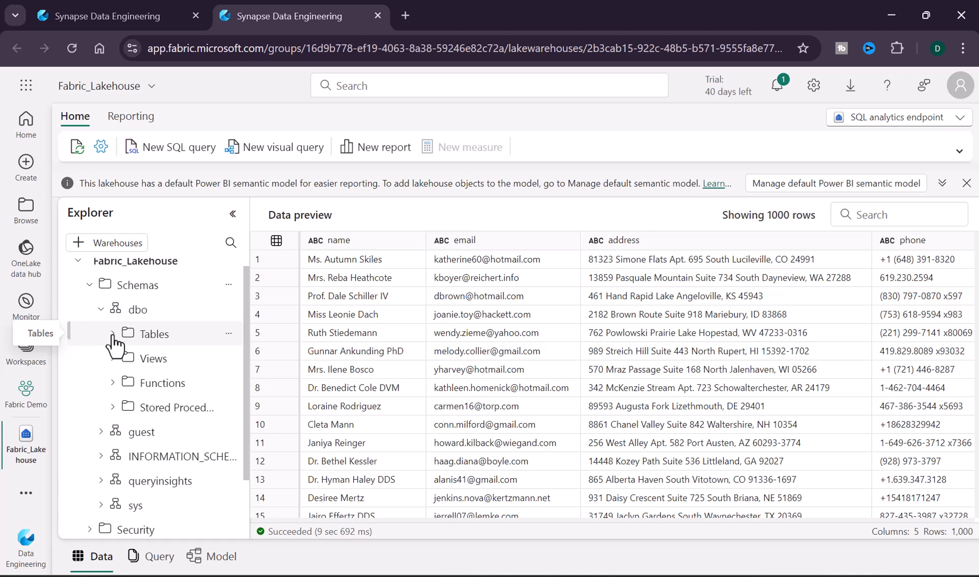
left_click(154, 334)
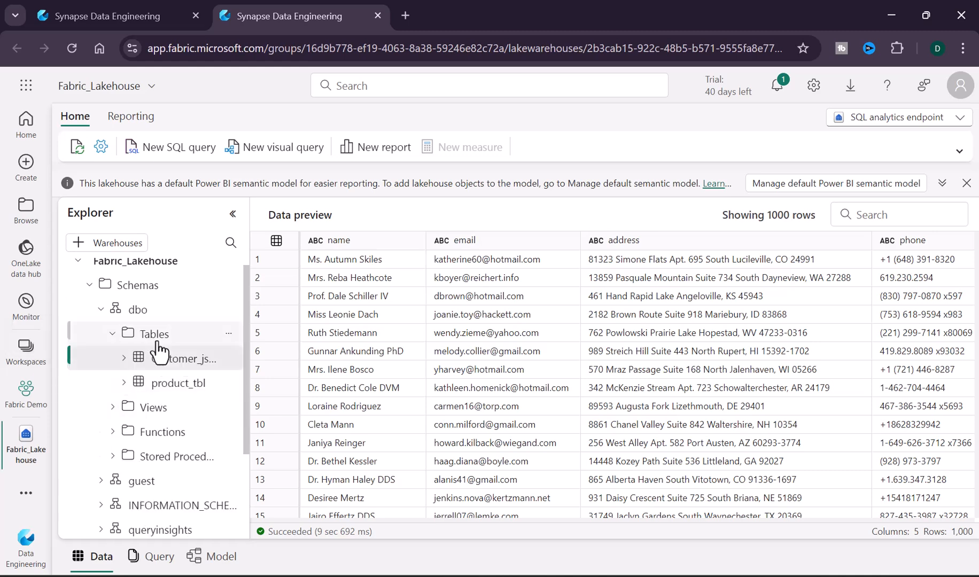
left_click(168, 386)
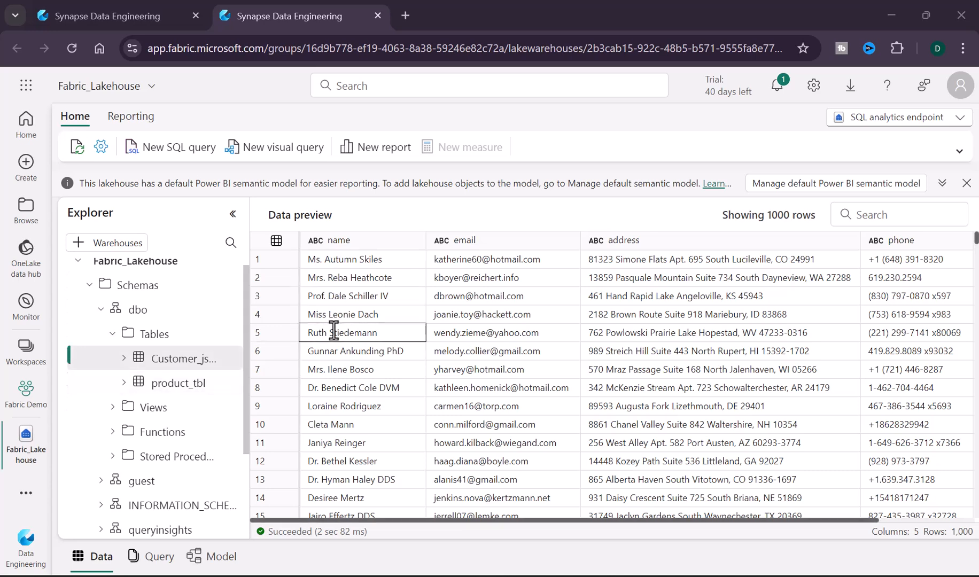
Step: Create a new SQL query containing SELECT * from Customer_json and run it
left_click(102, 149)
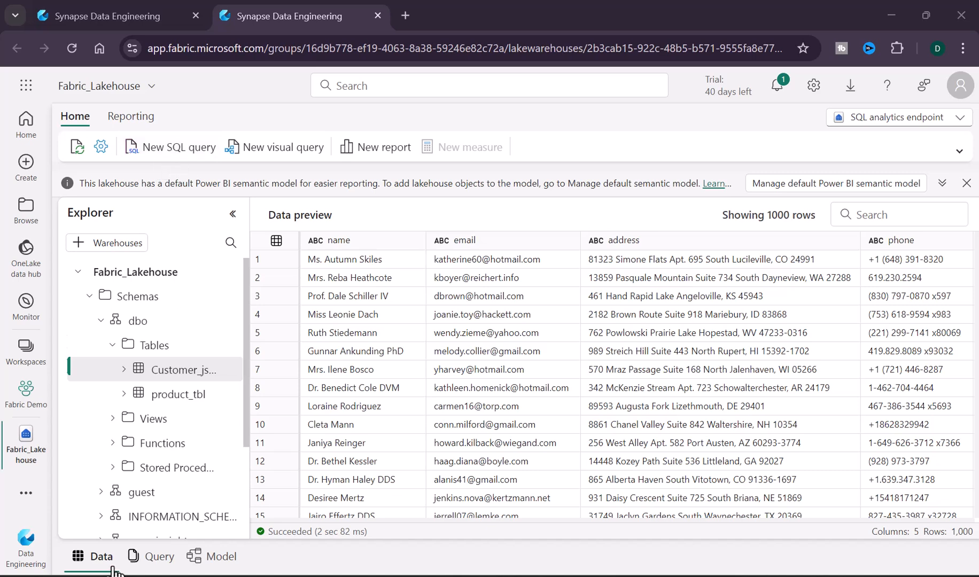
left_click(162, 152)
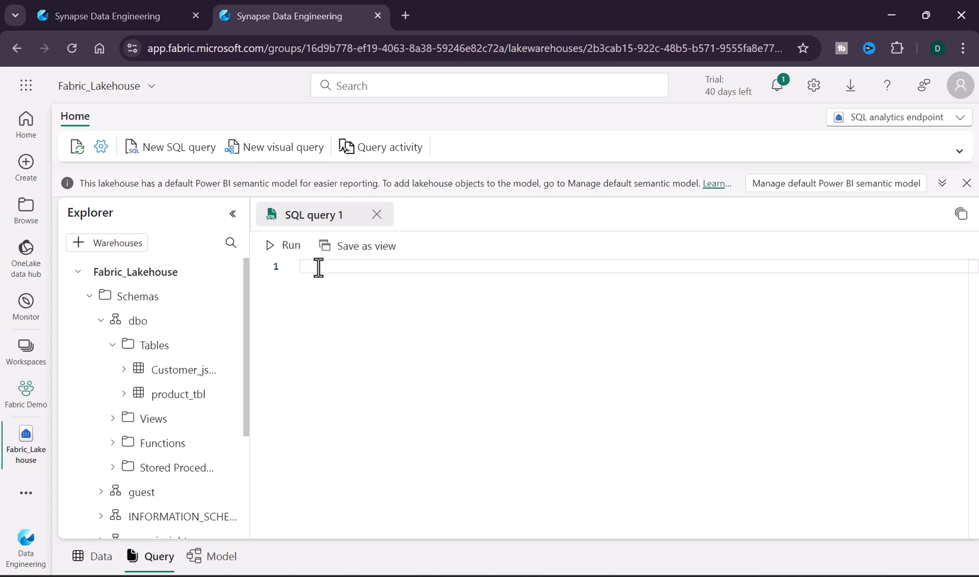
type("SELECT * from Custo")
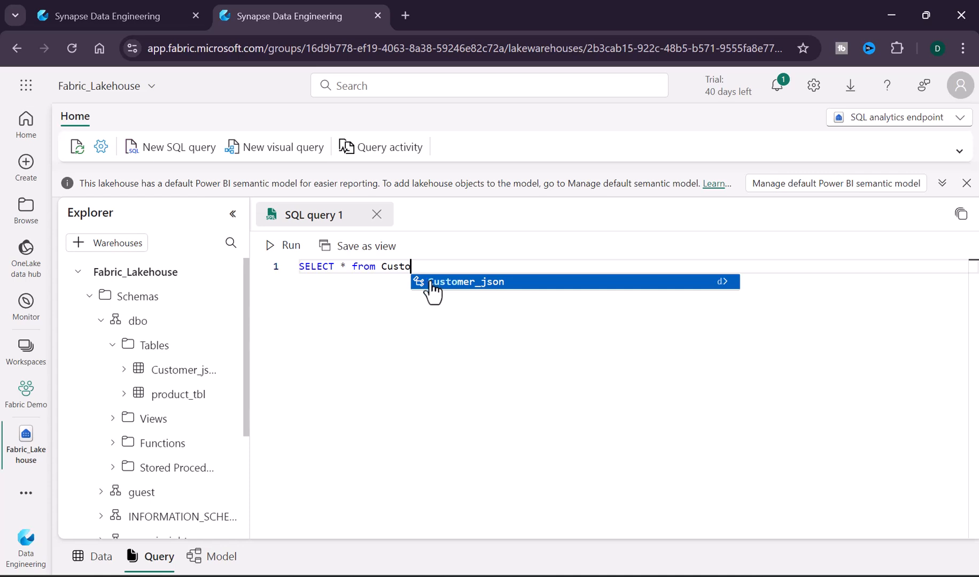
left_click(471, 285)
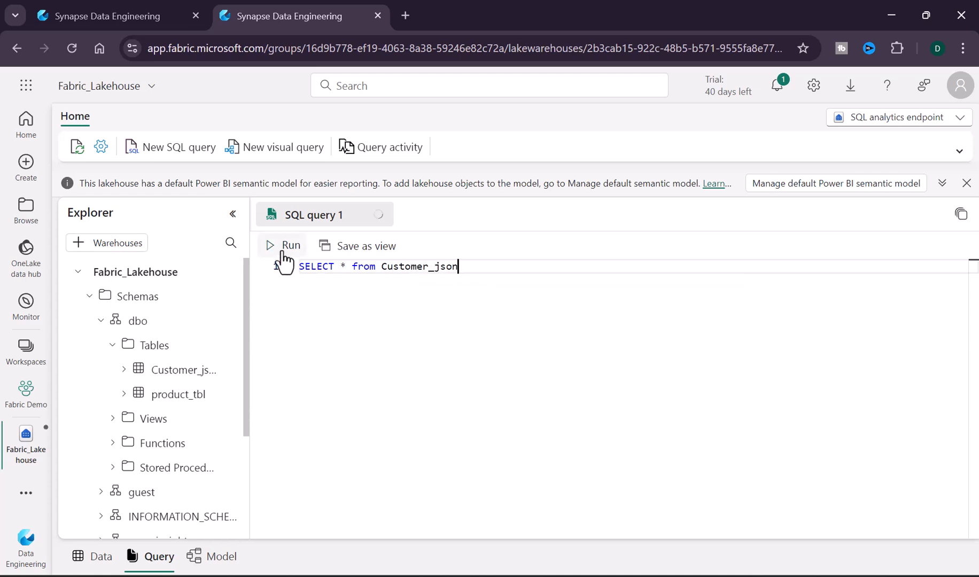
left_click(284, 246)
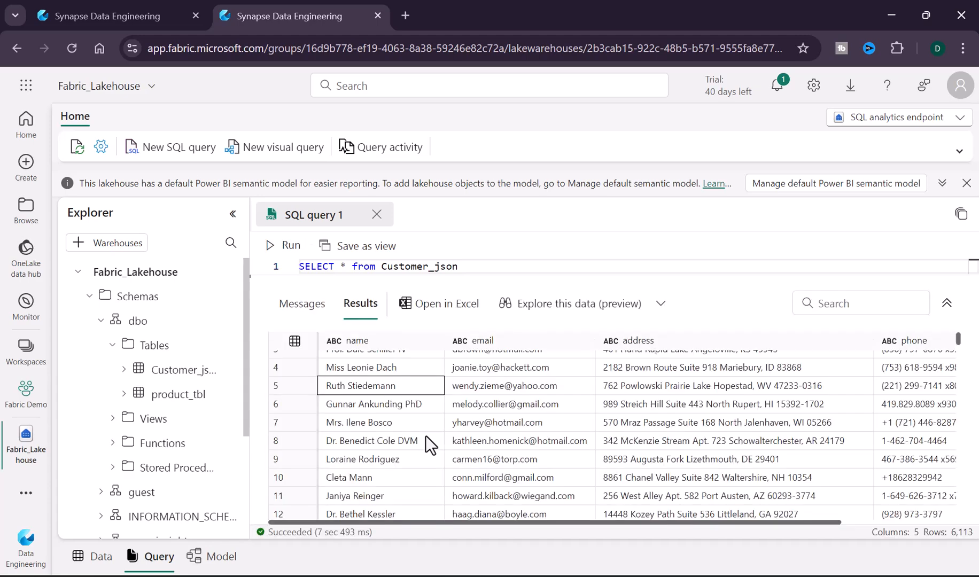
Step: Examine the rows and columns returned by the Customer_json query
scroll(426, 435, "up", 1)
left_click(637, 437)
scroll(637, 438, "down", 1)
scroll(638, 438, "up", 1)
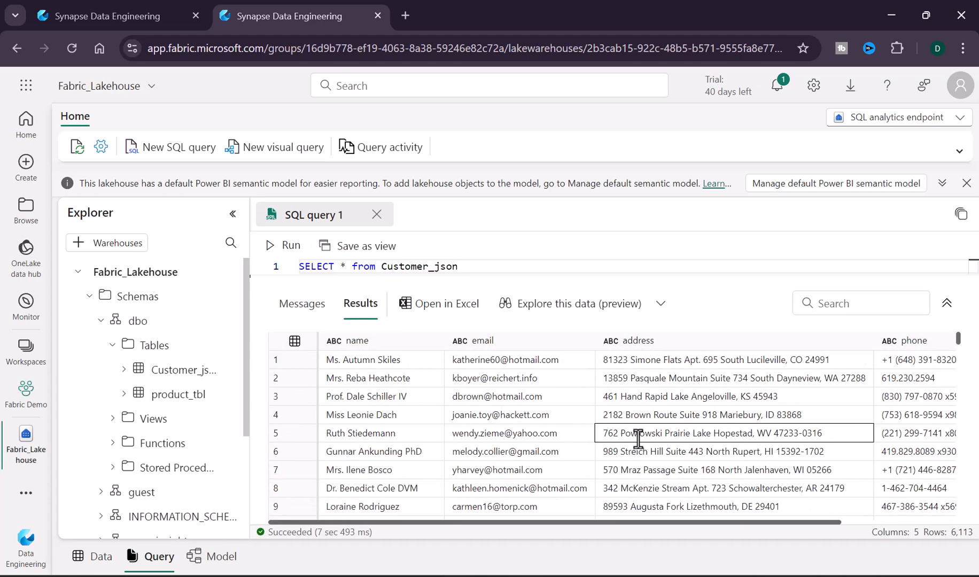
left_click(522, 421)
left_click(365, 397)
left_click(339, 359)
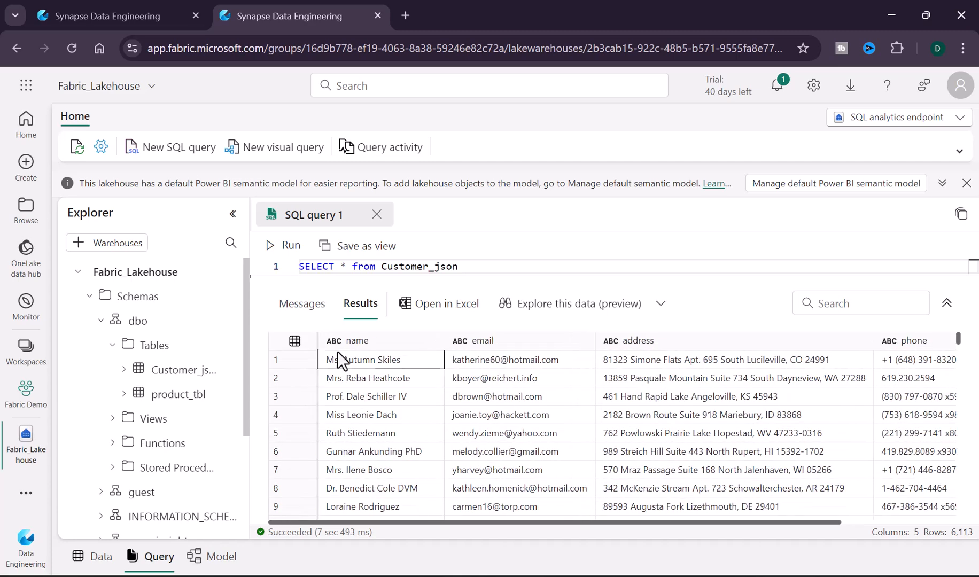
scroll(471, 369, "right", 1)
scroll(472, 369, "left", 1)
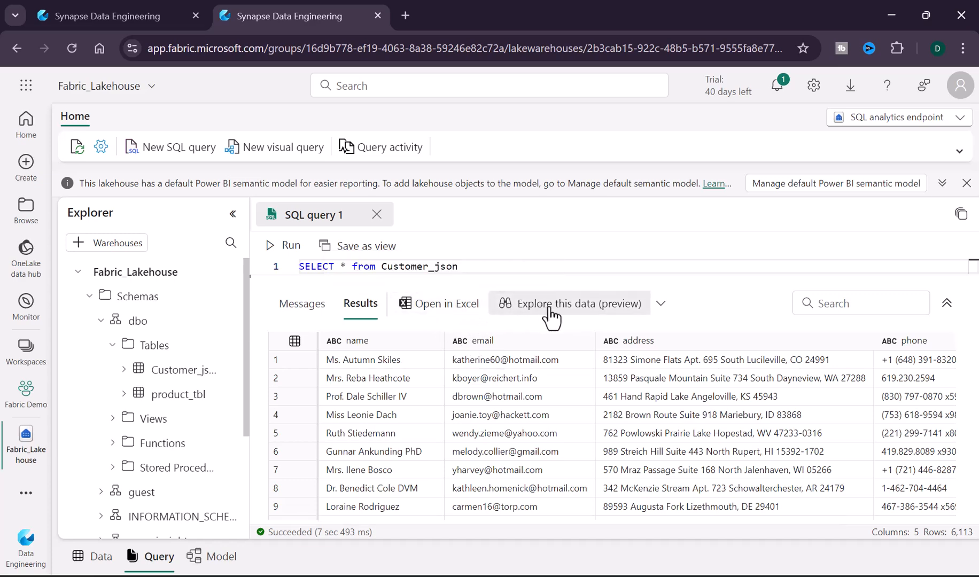
Step: Check the options for exploring the Customer_json results, view the query's execution messages and return to the results
left_click(574, 306)
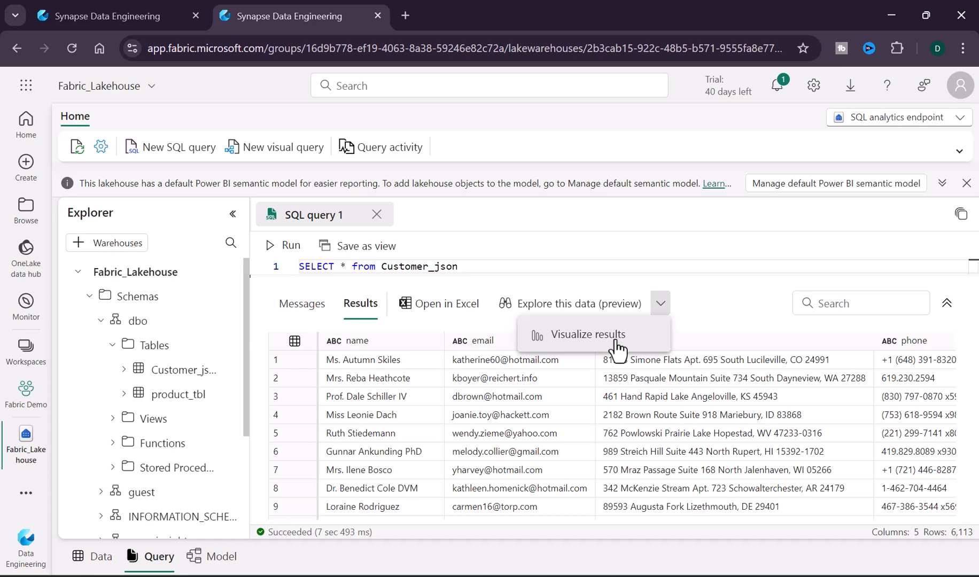
left_click(363, 318)
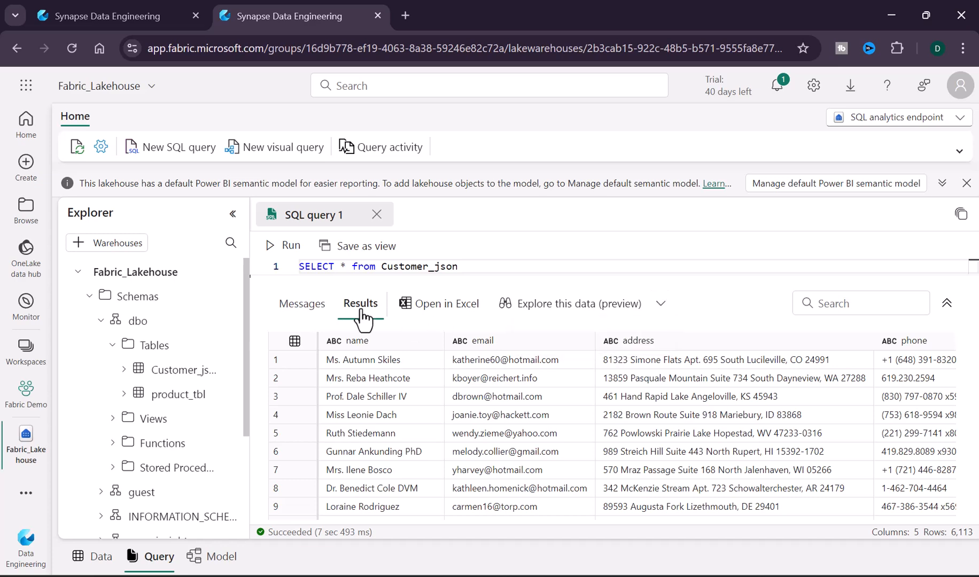
left_click(321, 312)
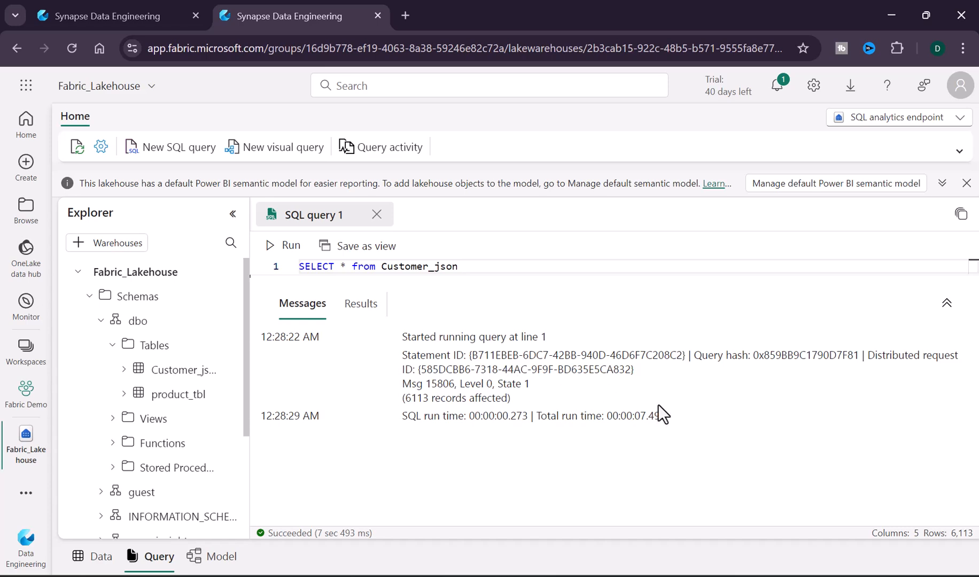
left_click(359, 306)
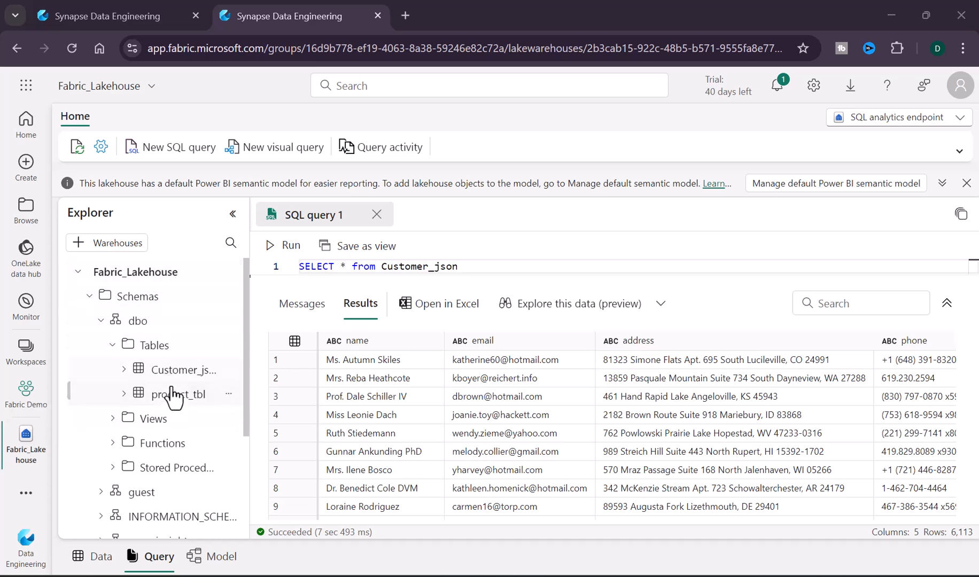
Step: Create a second SQL query containing SELECT * from product_tbl and run it
scroll(173, 403, "down", 3)
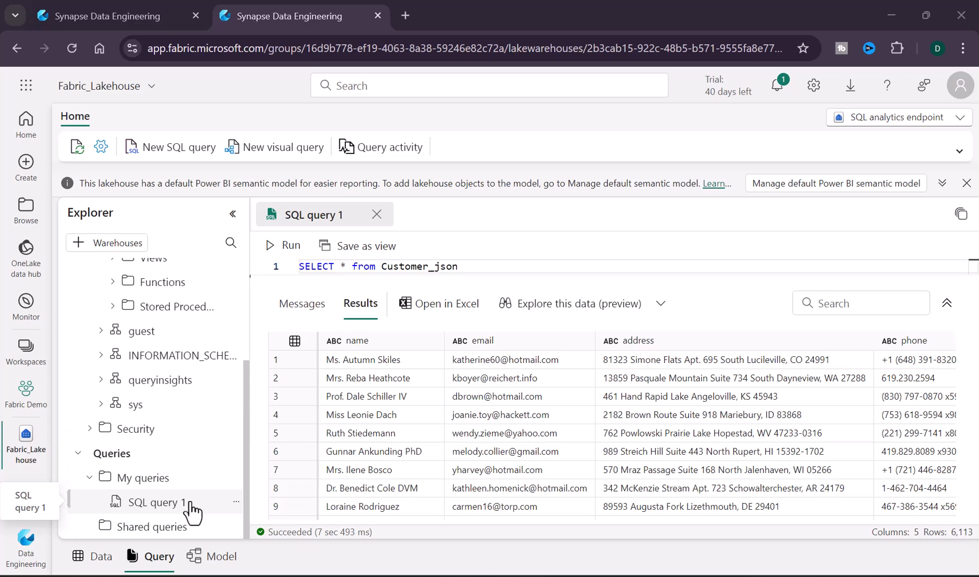
left_click(179, 159)
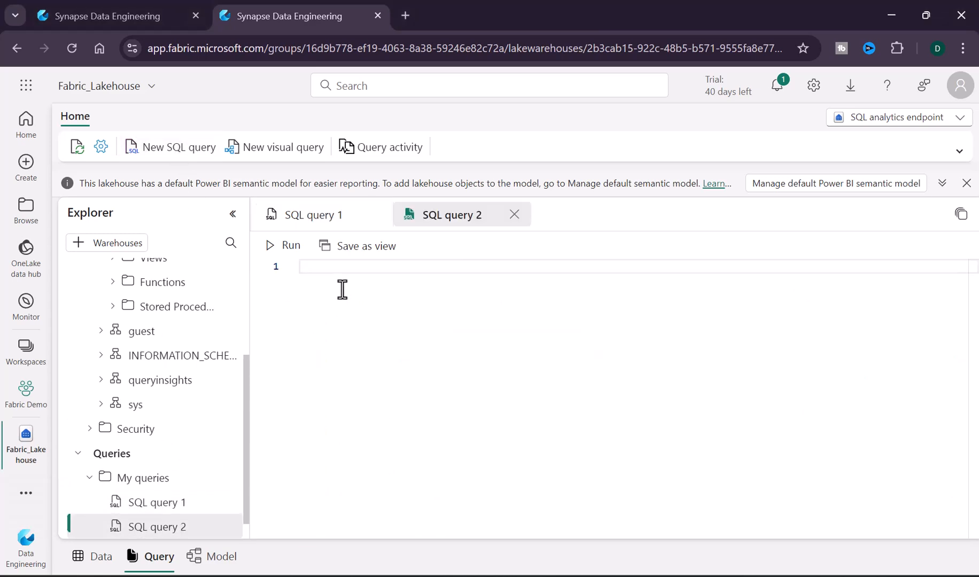
scroll(225, 363, "up", 3)
type("SELECT ")
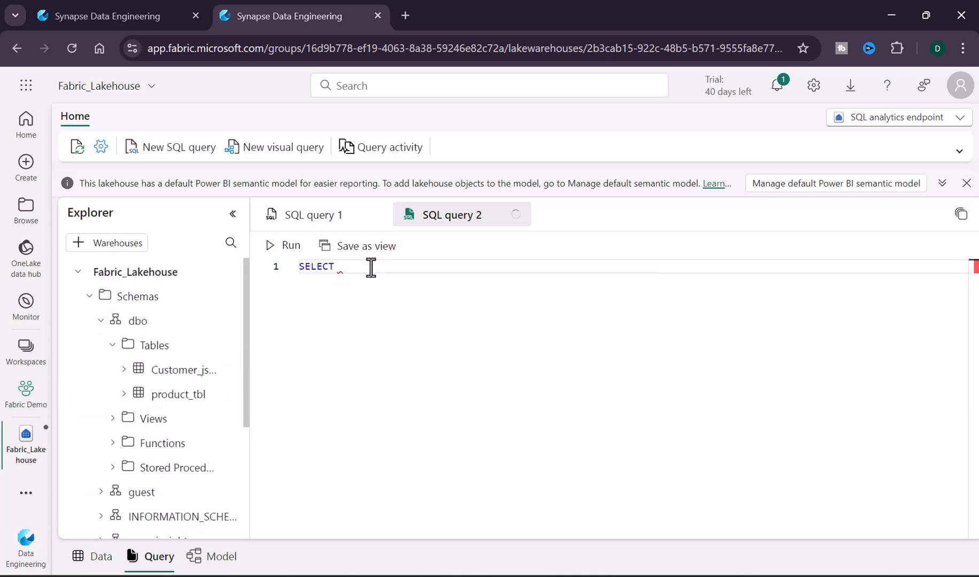
type("* from product_tbl")
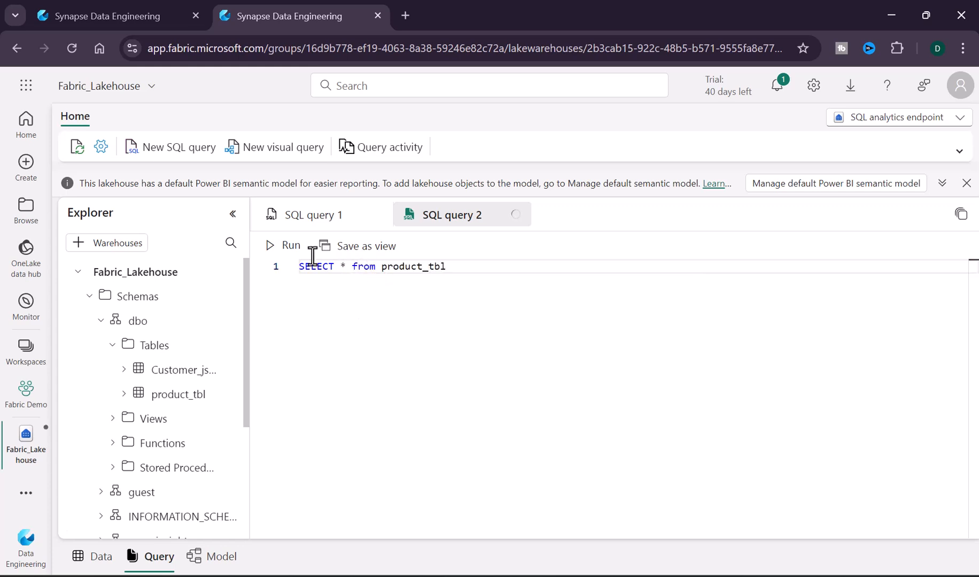
left_click(278, 249)
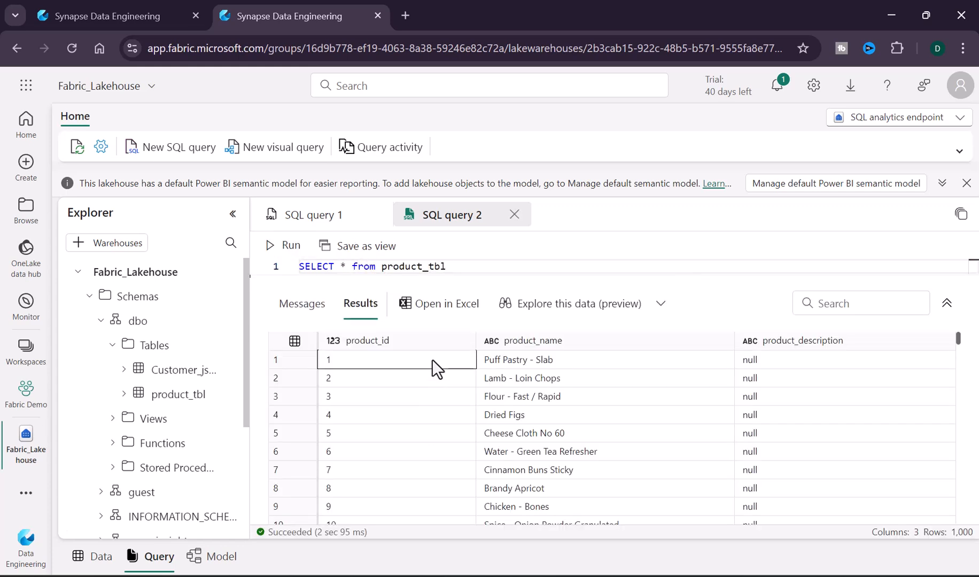
Step: Find SQL query 2 among the saved personal queries and view the actions available for it
scroll(202, 431, "down", 1)
scroll(202, 431, "down", 2)
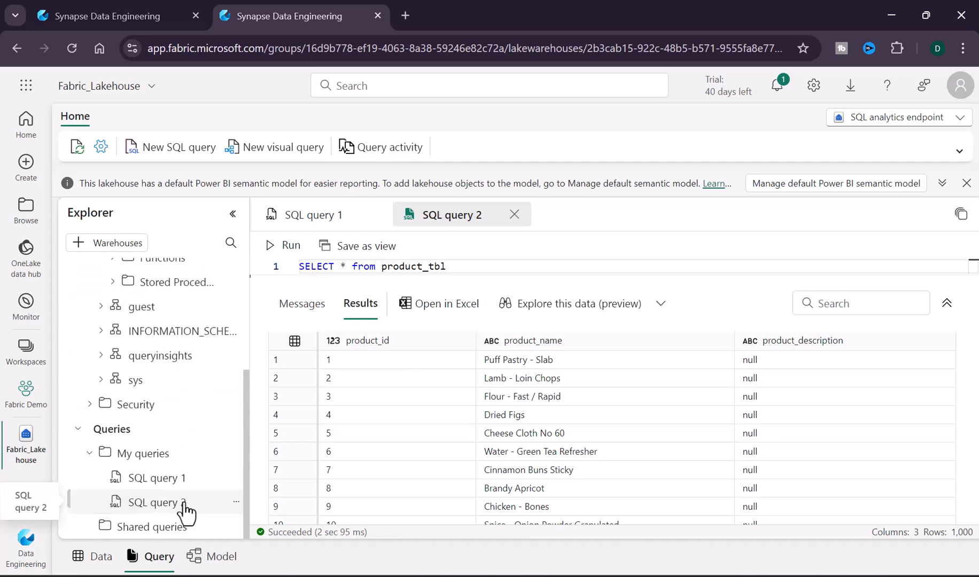
left_click(236, 503)
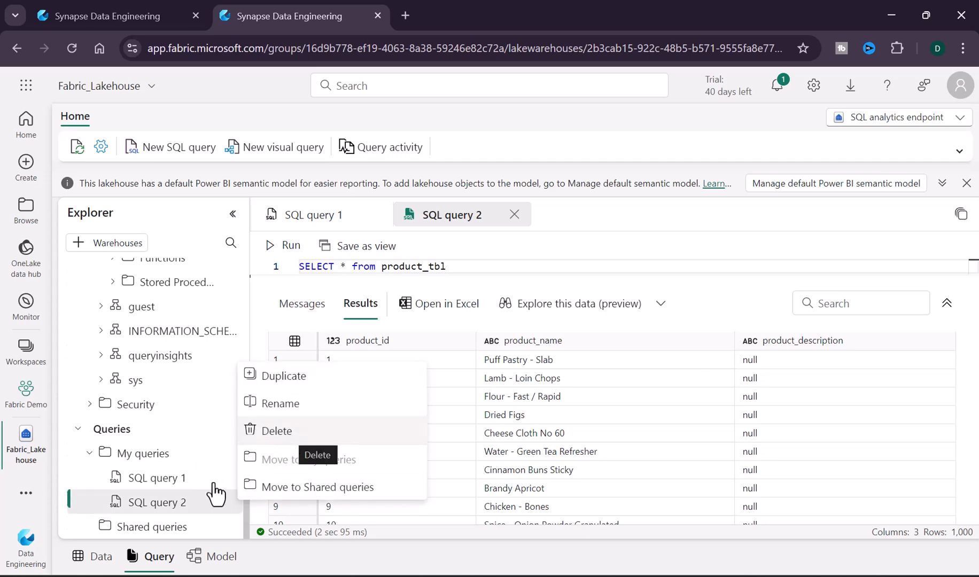
left_click(181, 510)
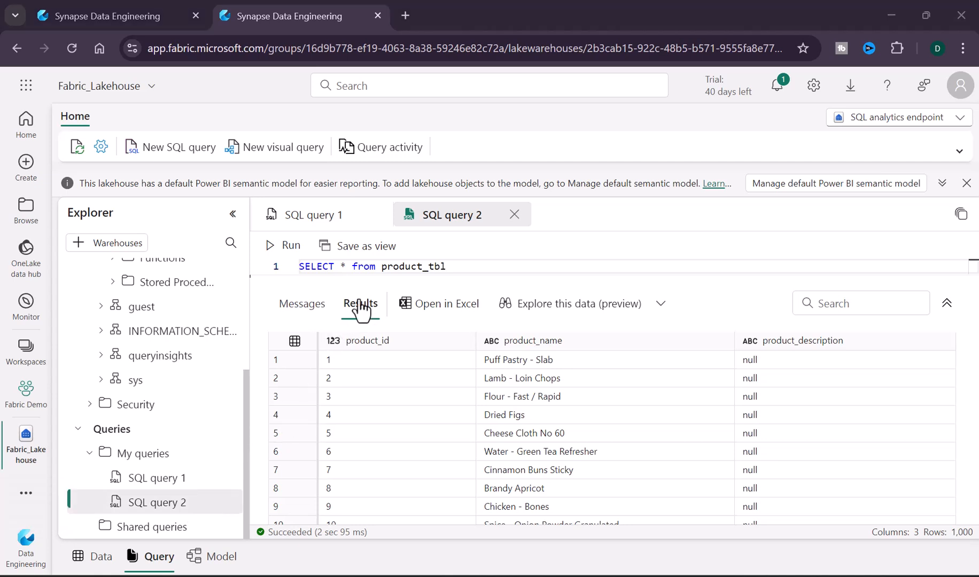
Step: Change SQL query 2 to SELECT product_id, product_name from product_tbl and run it
left_click(347, 269)
left_click_drag(447, 268, 299, 266)
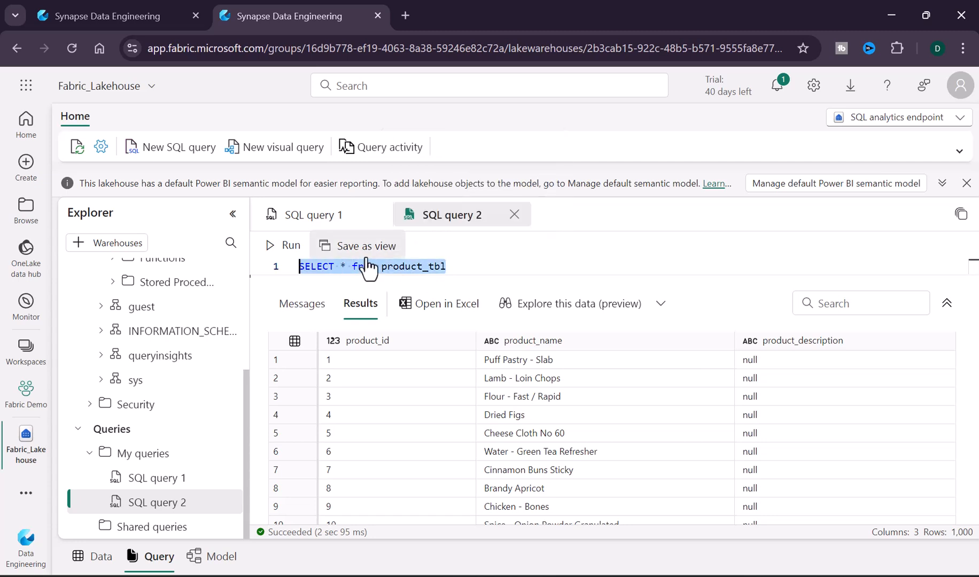
left_click(345, 269)
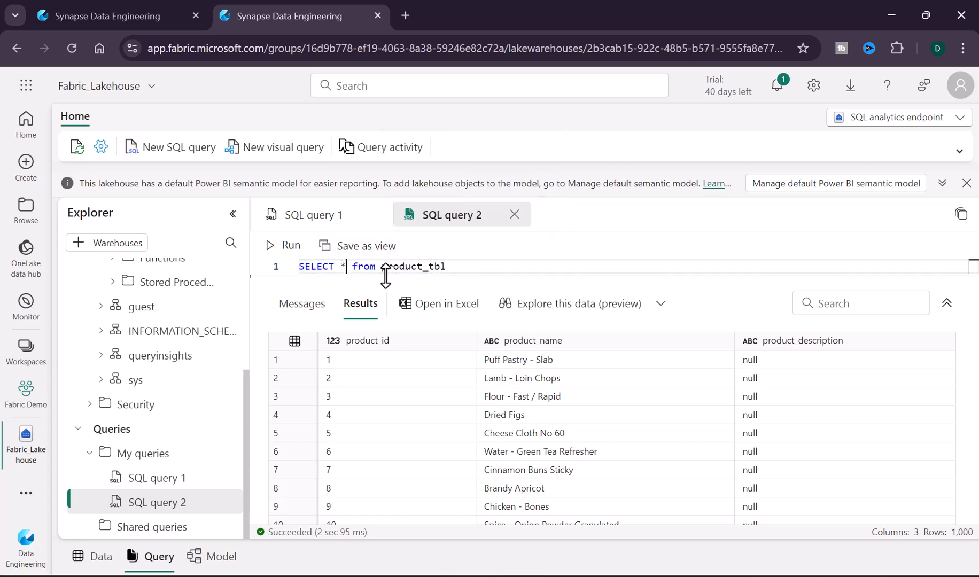
key("BackSpace")
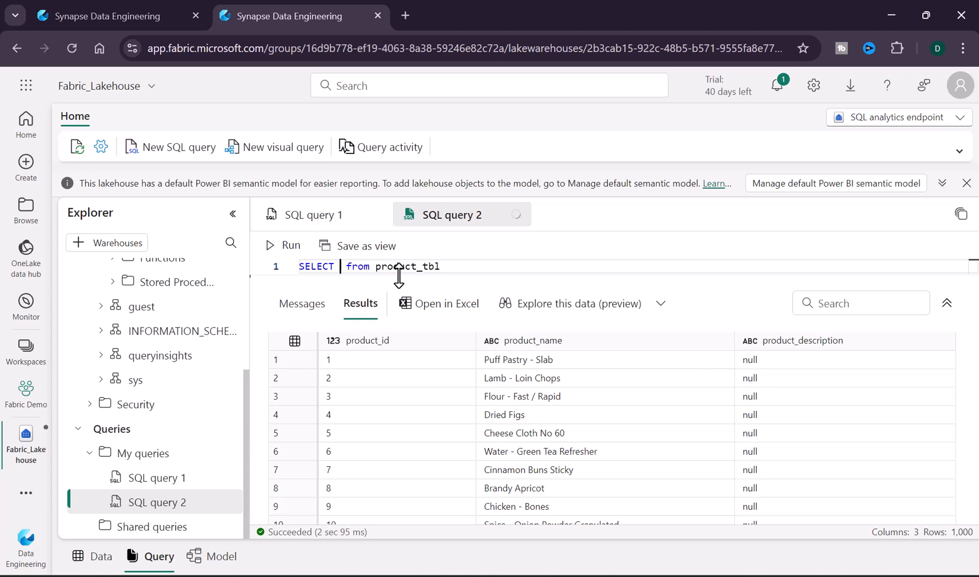
type("product_id")
type(", product")
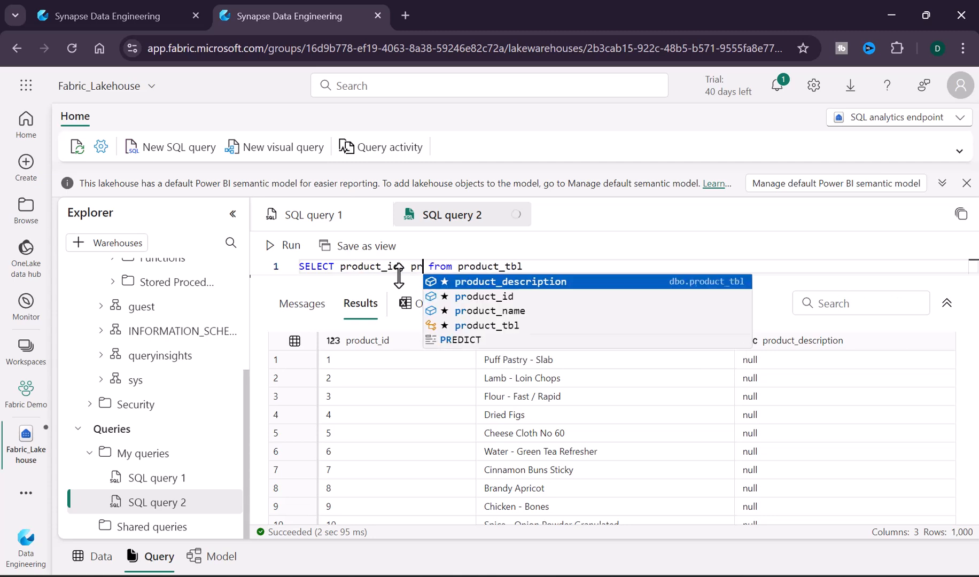
type("_name")
left_click(284, 246)
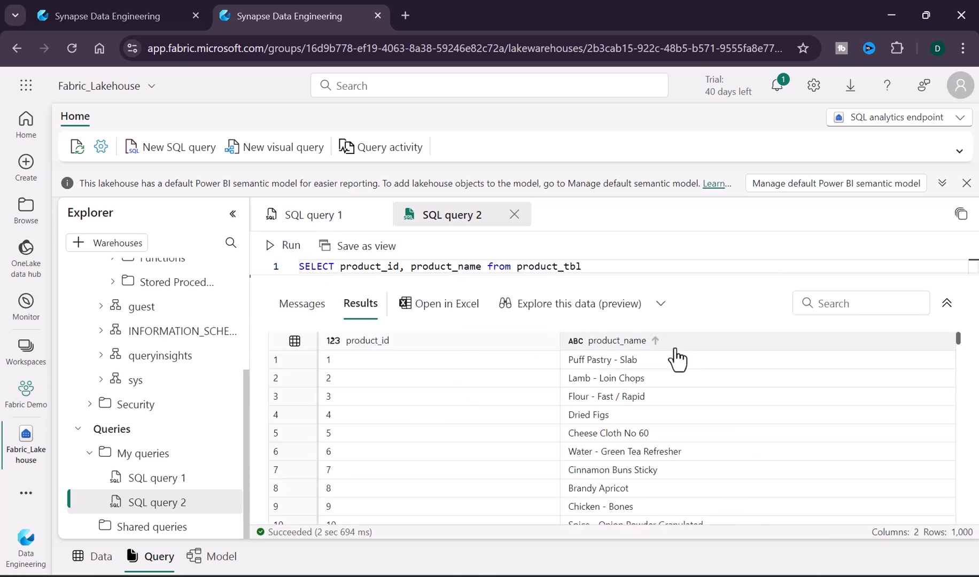
Step: Save the full SQL query 2 statement as a view named Test_vw in the dbo schema
left_click_drag(598, 266, 277, 275)
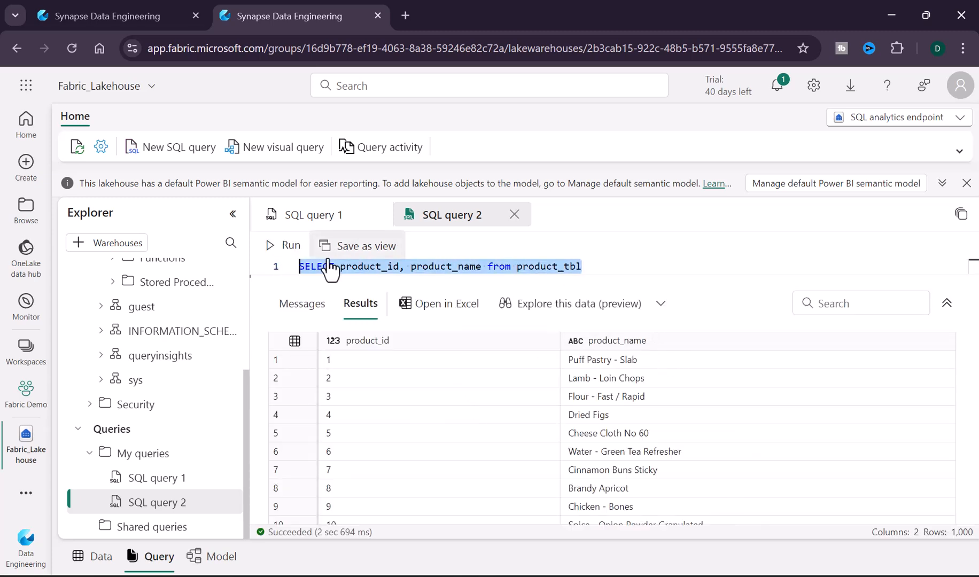
left_click(367, 256)
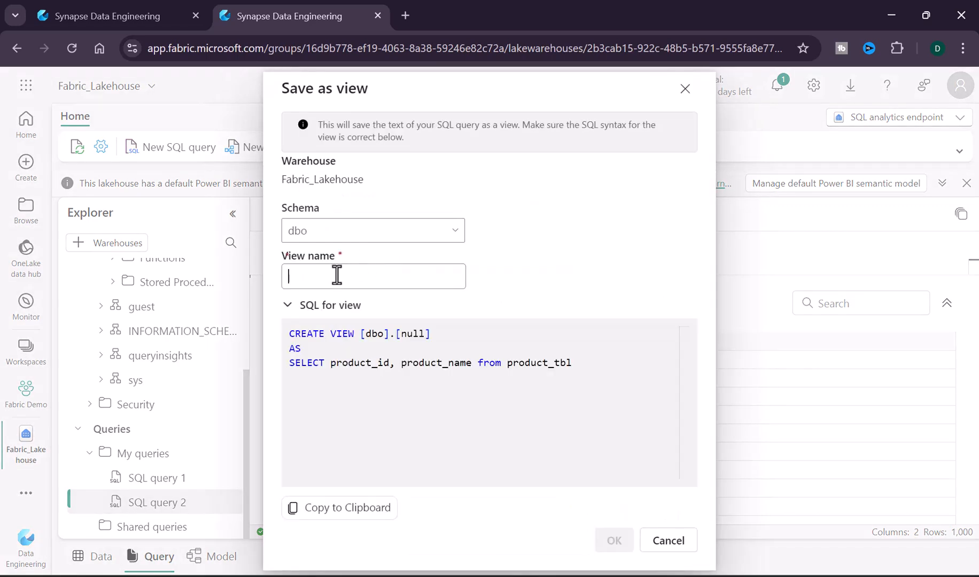
type("Test_vw")
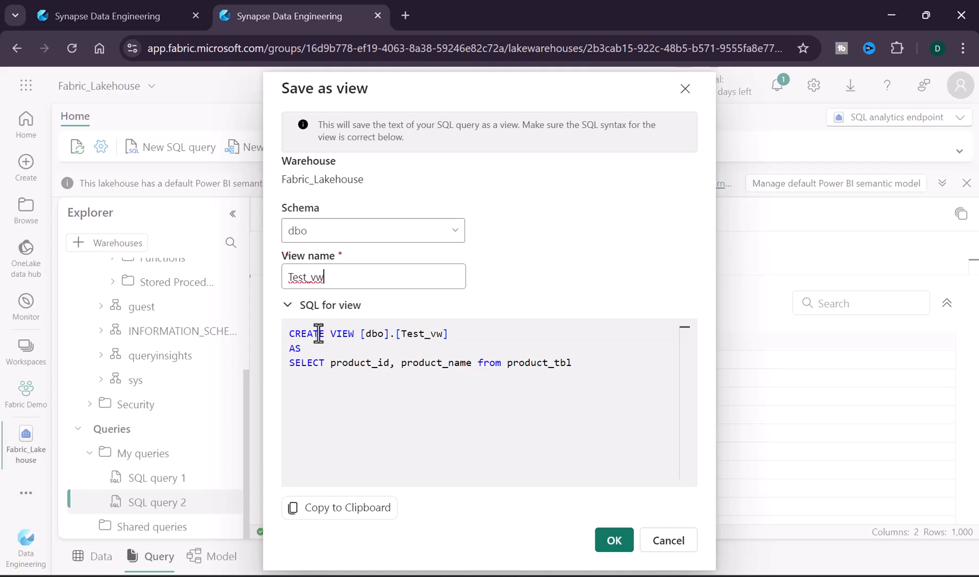
left_click_drag(320, 333, 576, 366)
left_click_drag(576, 366, 313, 336)
left_click(614, 540)
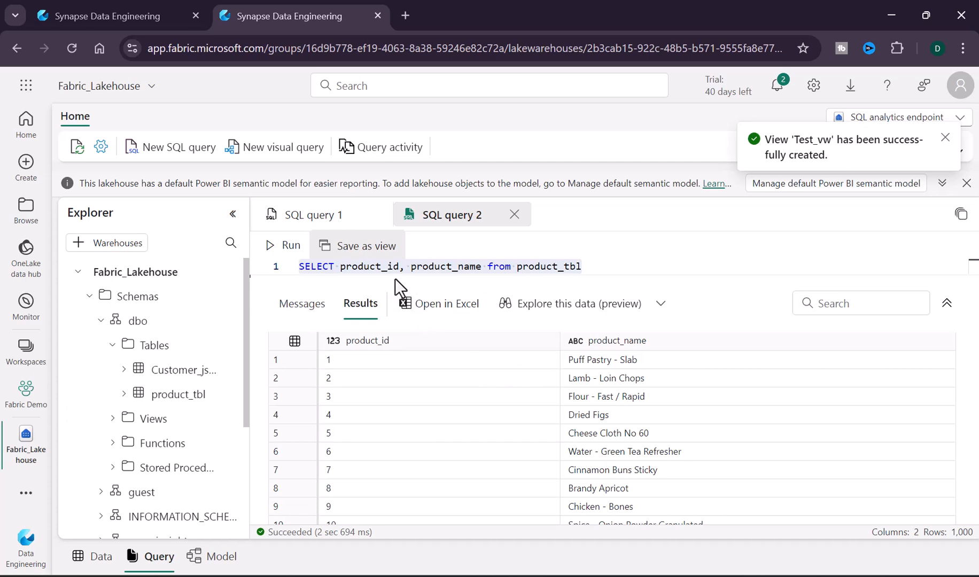
Step: Find Test_vw among the dbo schema's views and compare it with the SQL query 2 statement
left_click(122, 348)
left_click(120, 368)
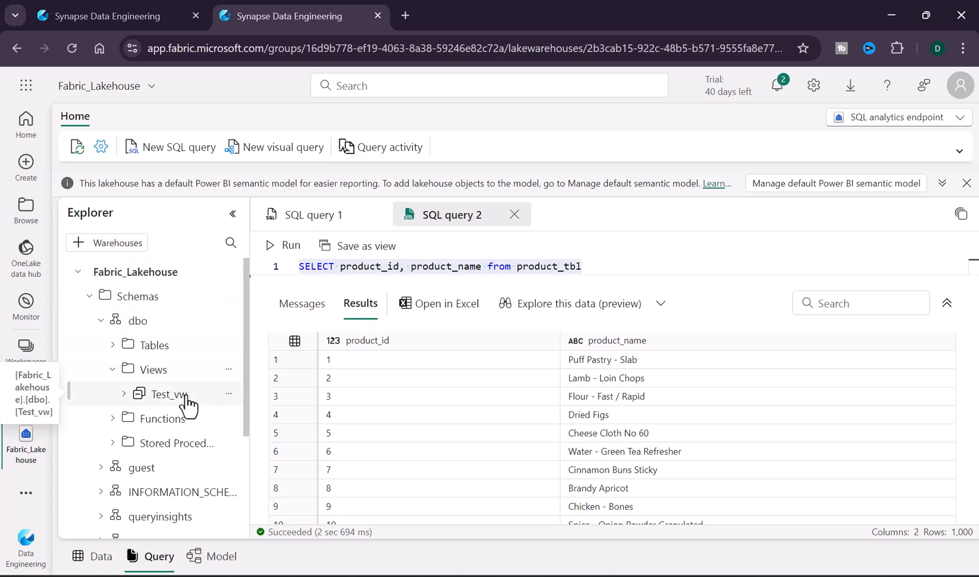
left_click_drag(585, 268, 310, 270)
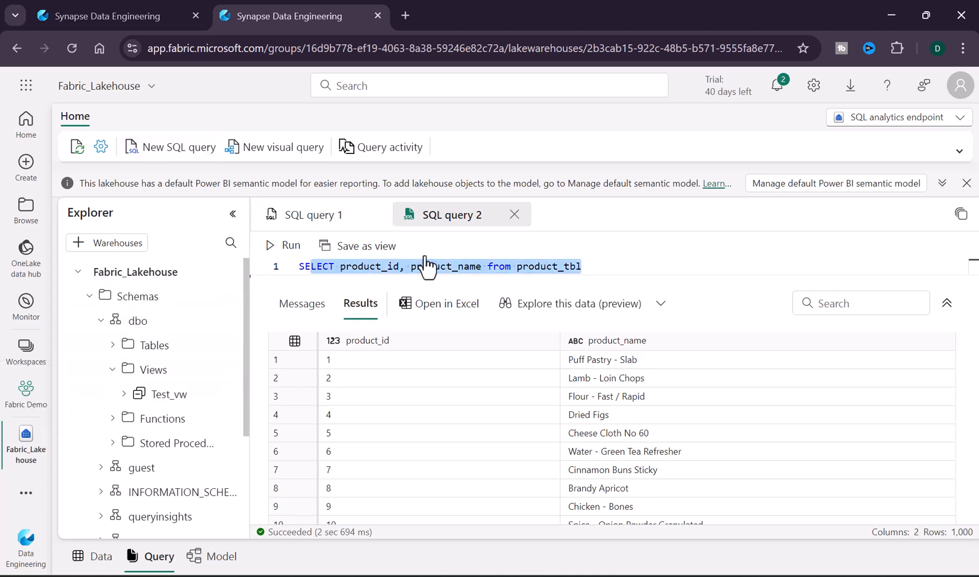
Step: Create a third SQL query containing SELECT * from Test_vw, run it and check the returned rows
left_click(170, 147)
type("SELECT * from")
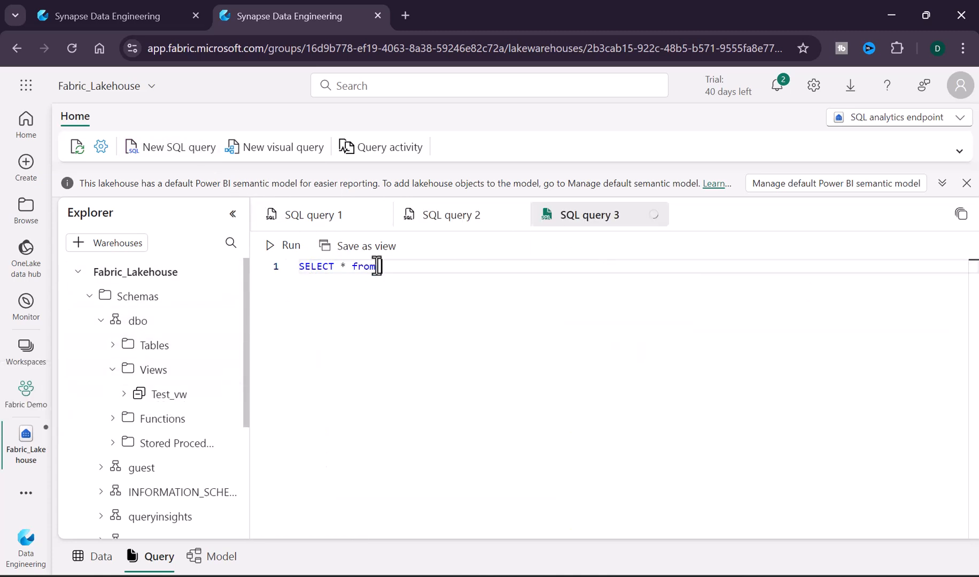
type(" Test_vw")
key("ctrl+Return")
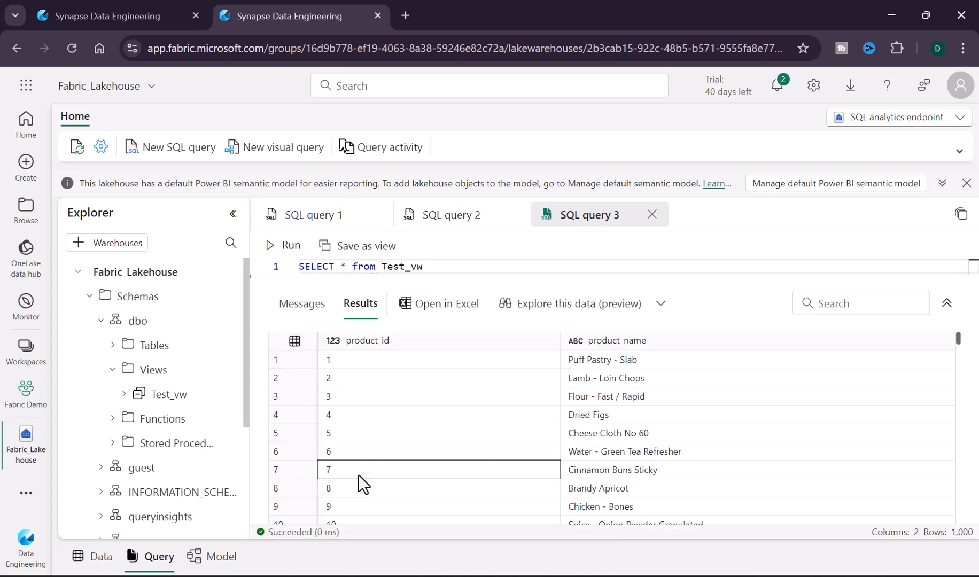
left_click(603, 373)
left_click(607, 355)
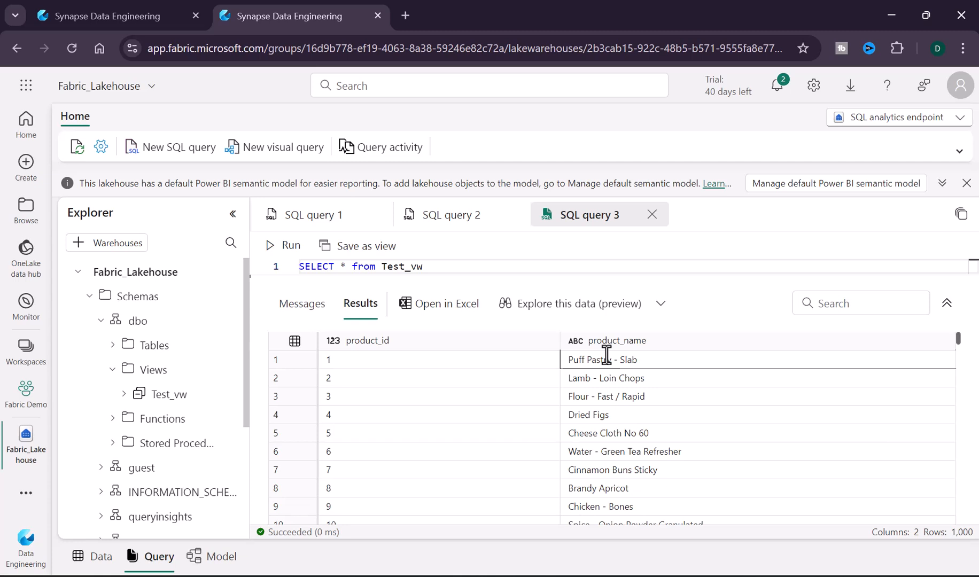
Step: Check the list of saved queries, then show the lakehouse's data model and look through its table diagram
scroll(201, 492, "down", 3)
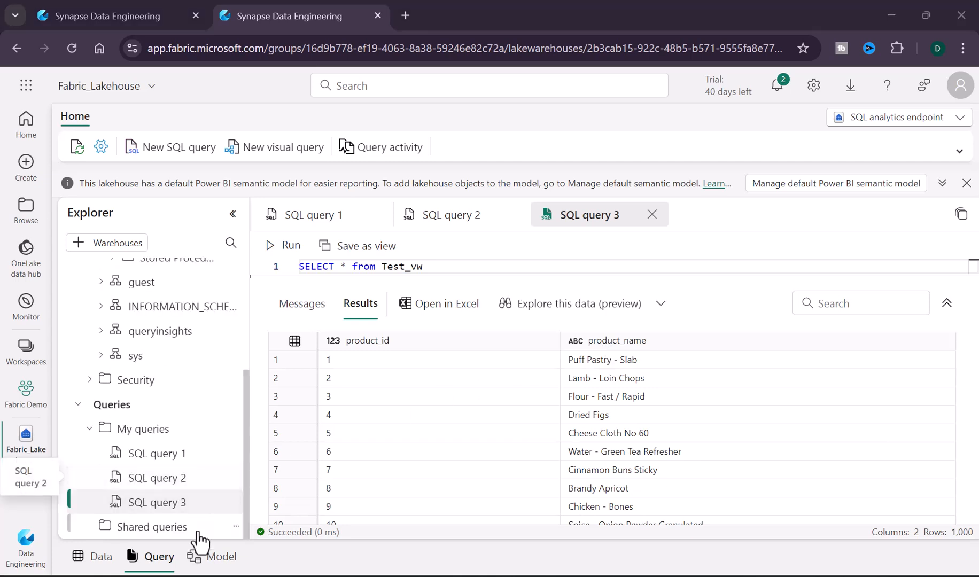
left_click(219, 561)
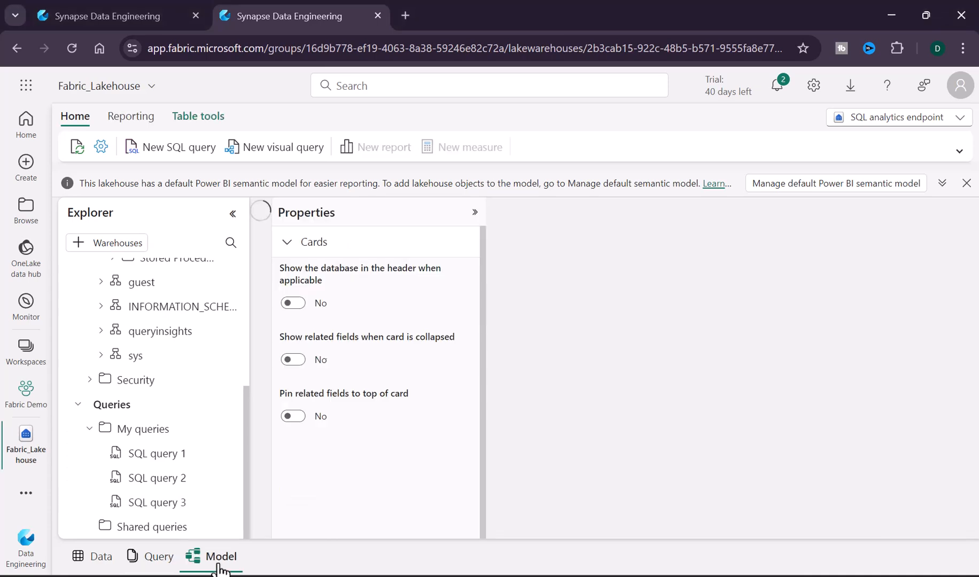
left_click_drag(406, 506, 613, 505)
left_click_drag(615, 513, 354, 73)
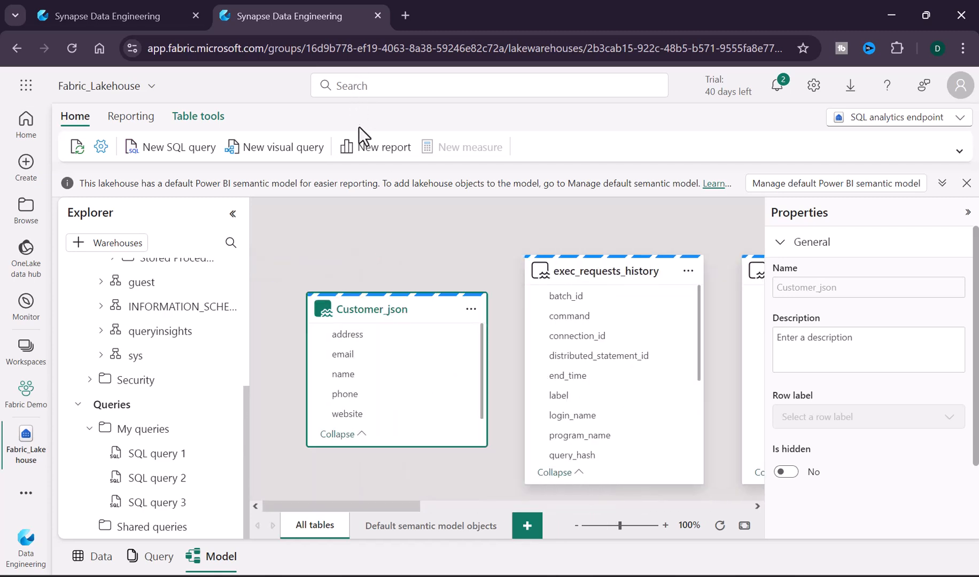